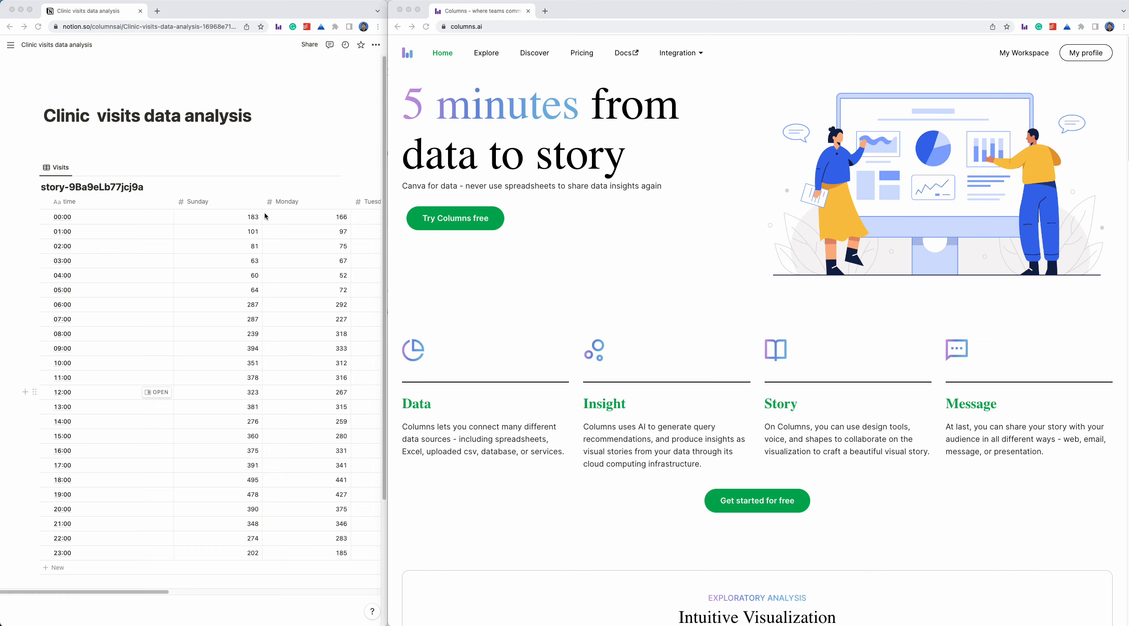
{"action": "left_click", "coordinate": [183, 144]}
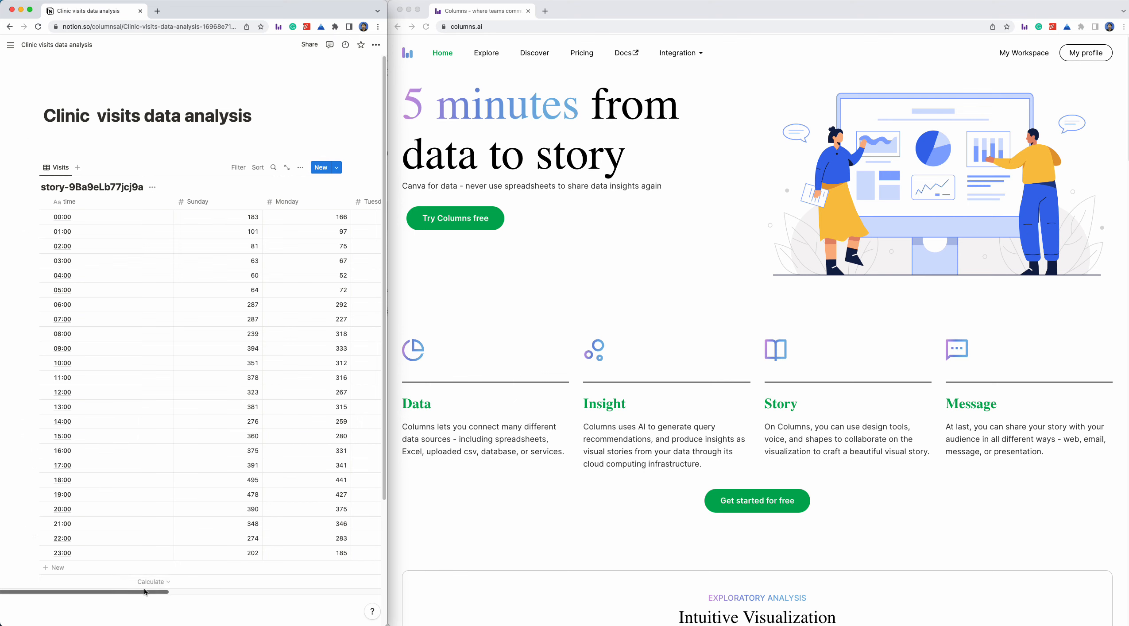
{"action": "scroll", "coordinate": [236, 500], "scroll_direction": "down", "scroll_amount": 4}
{"action": "scroll", "coordinate": [235, 497], "scroll_direction": "up", "scroll_amount": 4}
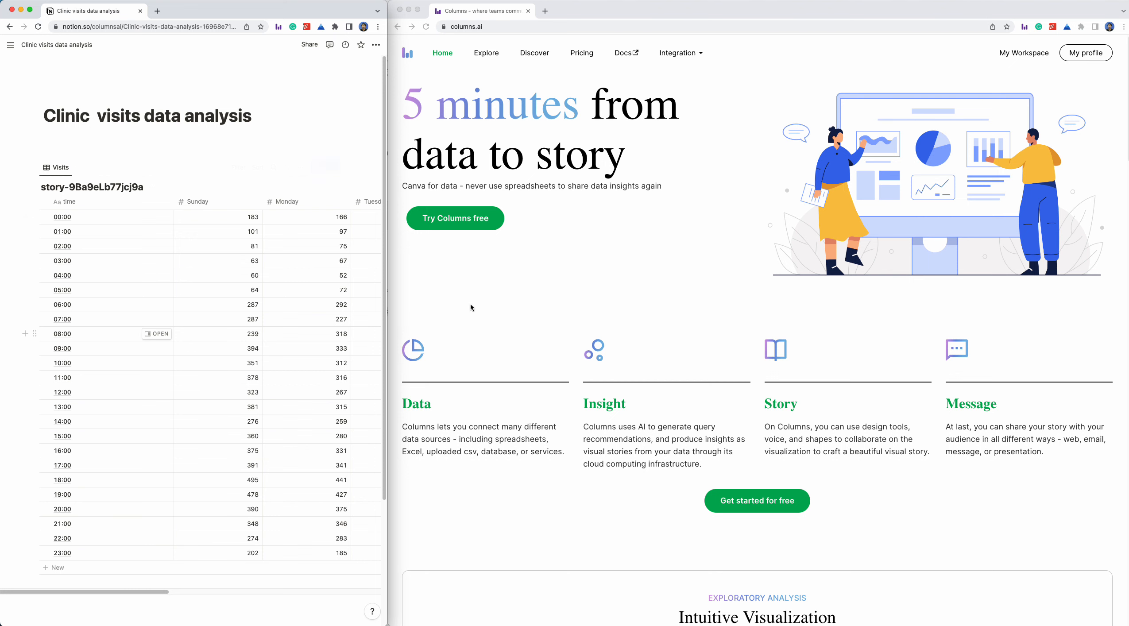
- Create a new story from the Columns workspace and choose Notion as the new data connection
{"action": "left_click", "coordinate": [483, 296]}
{"action": "left_click", "coordinate": [1024, 53]}
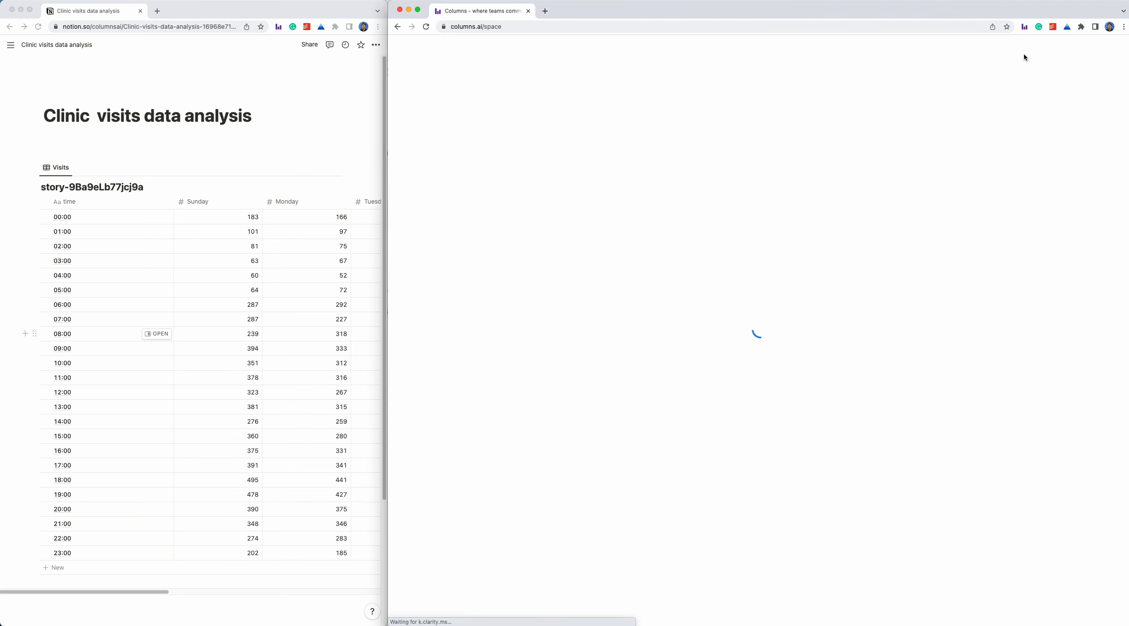
{"action": "left_click", "coordinate": [1081, 92]}
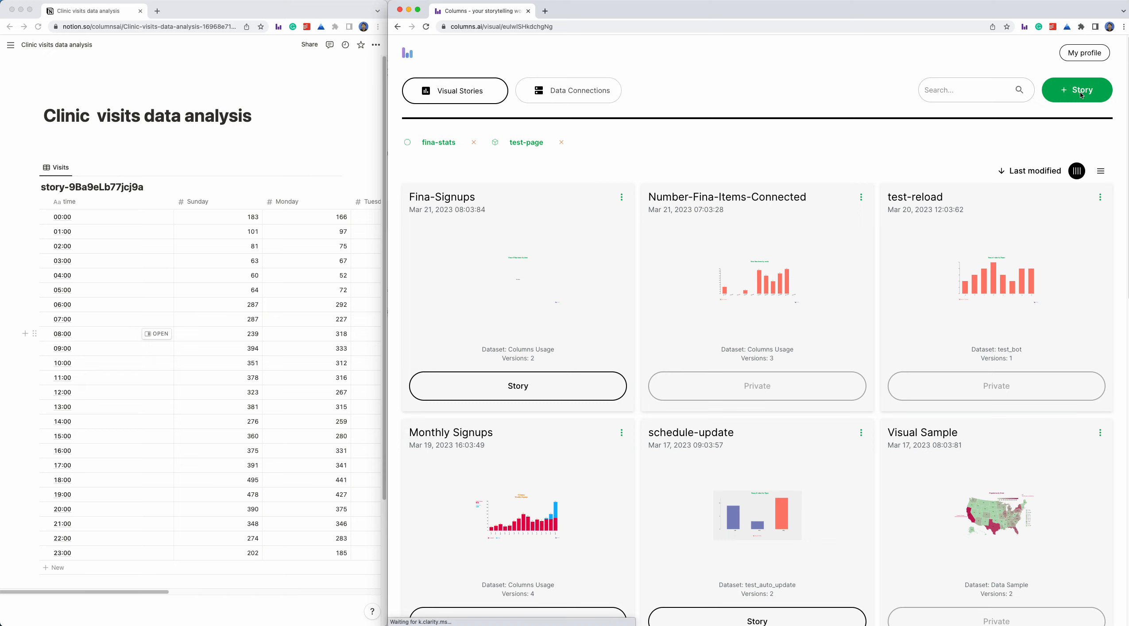
{"action": "left_click", "coordinate": [451, 205]}
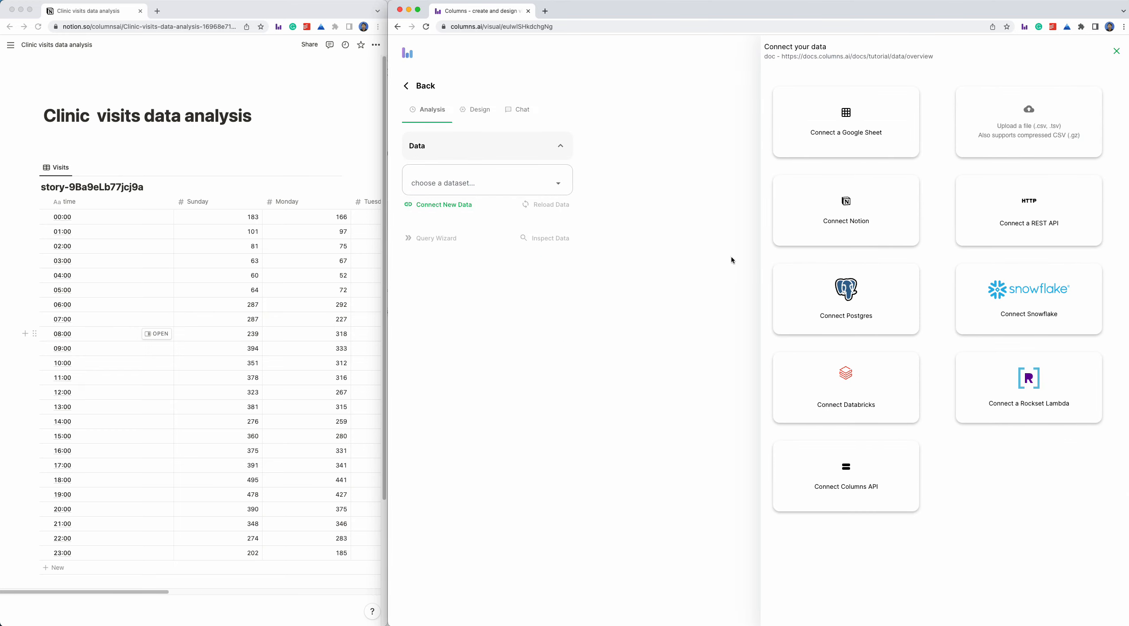
{"action": "left_click", "coordinate": [822, 219]}
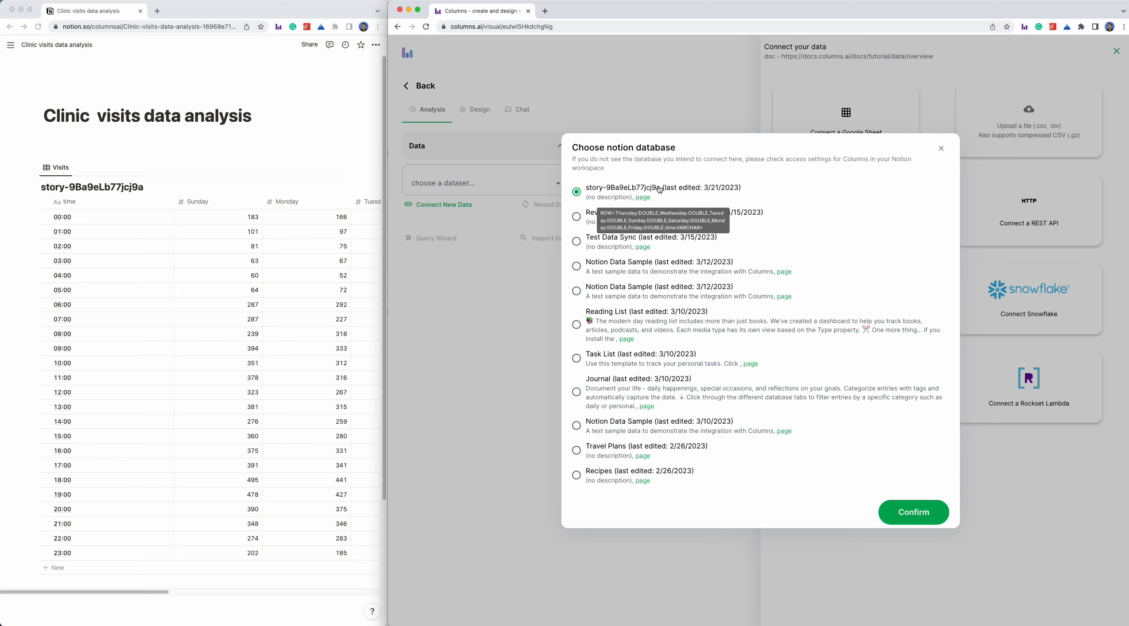
- Check the source page of the story-9Ba9eLb77jcj9a database, close it, and confirm that database as the one to connect
{"action": "left_click", "coordinate": [211, 118]}
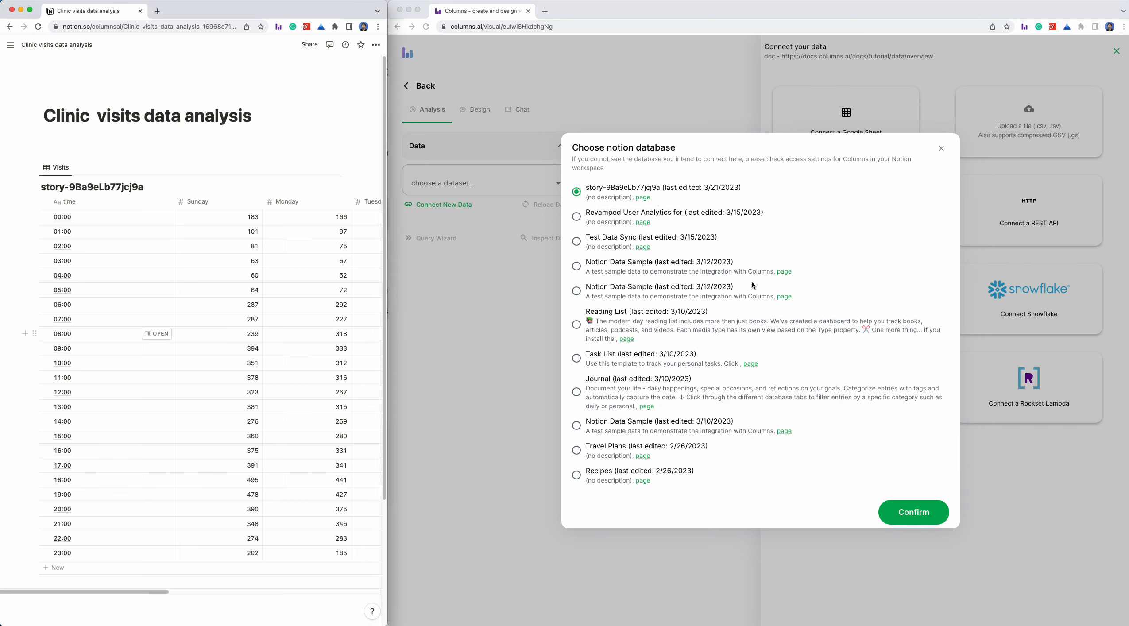
{"action": "left_click", "coordinate": [643, 197]}
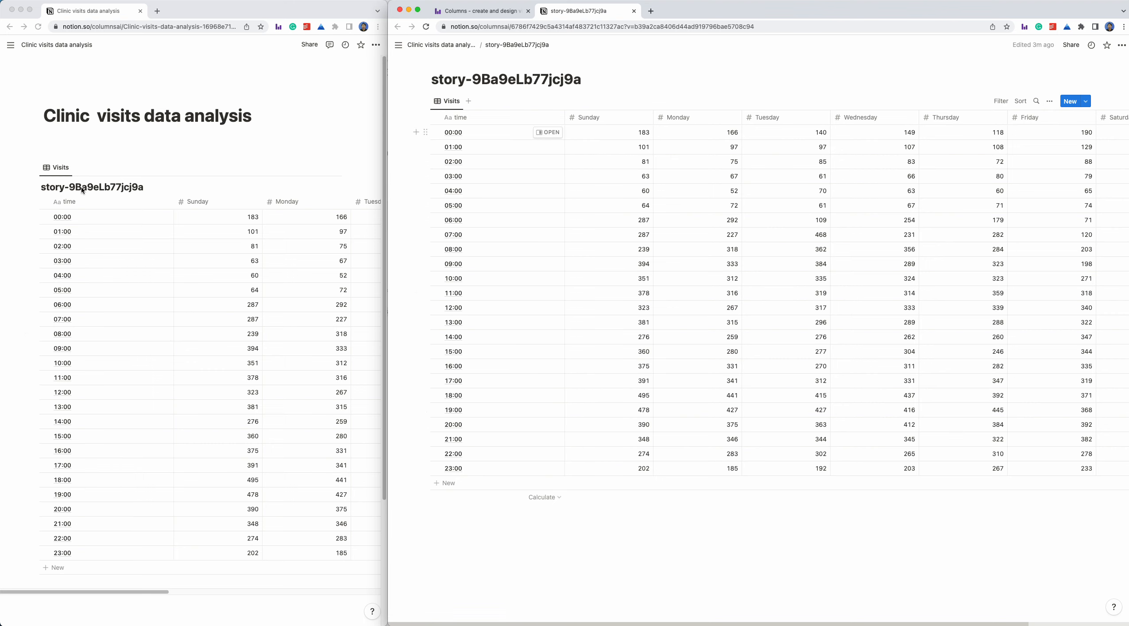
{"action": "left_click", "coordinate": [634, 11]}
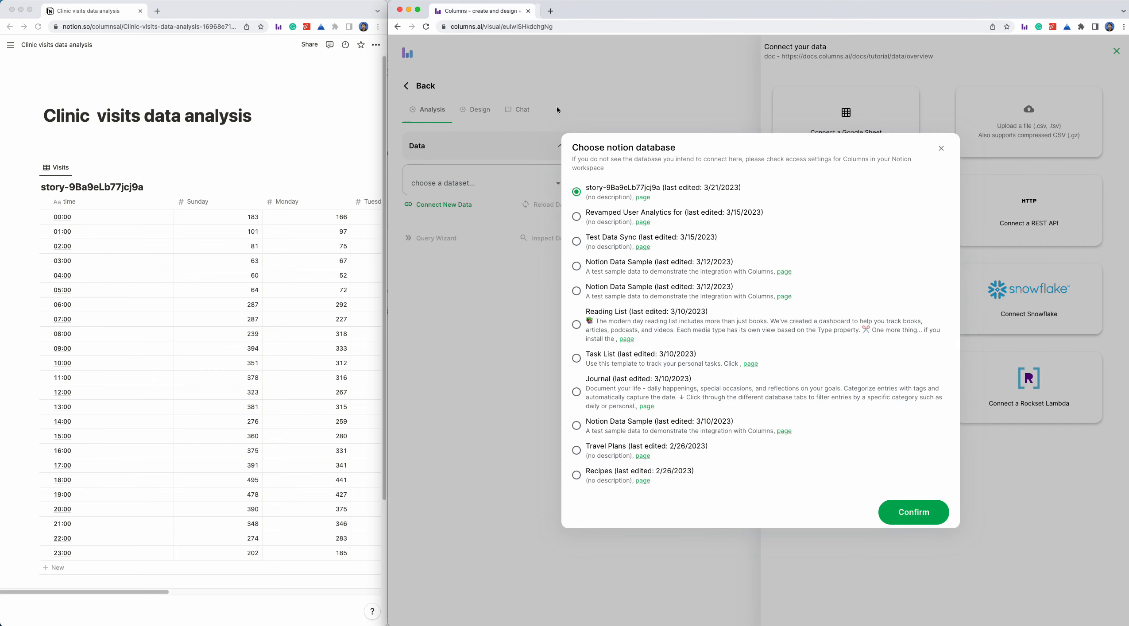
{"action": "left_click", "coordinate": [908, 514]}
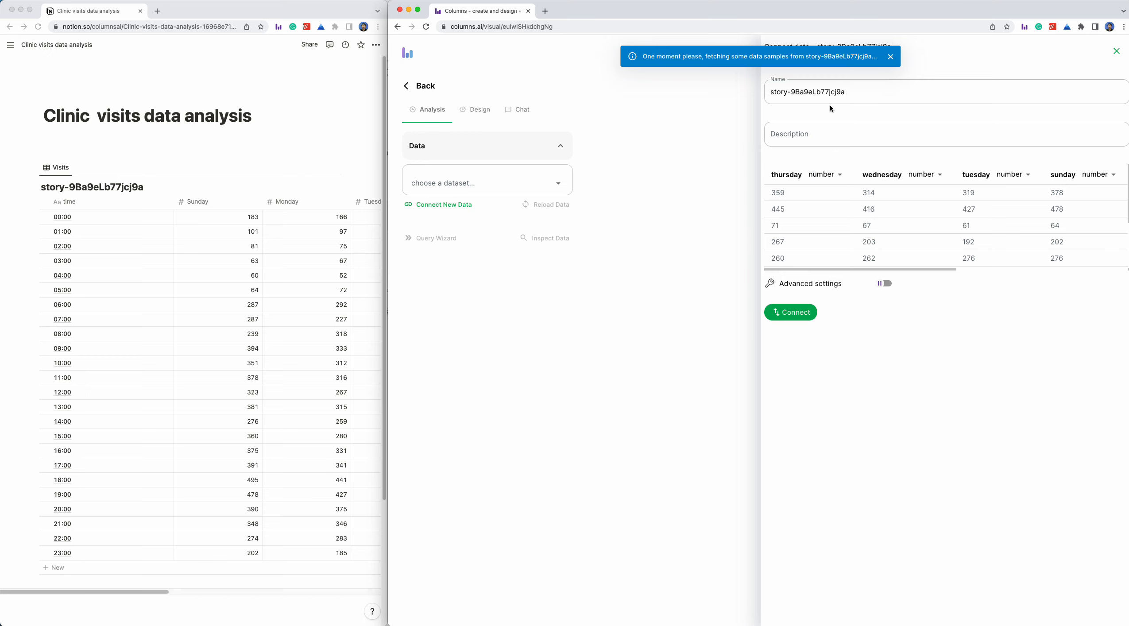
- Name the dataset "clinic visits" and connect it
{"action": "left_click_drag", "start_coordinate": [863, 91], "coordinate": [731, 92]}
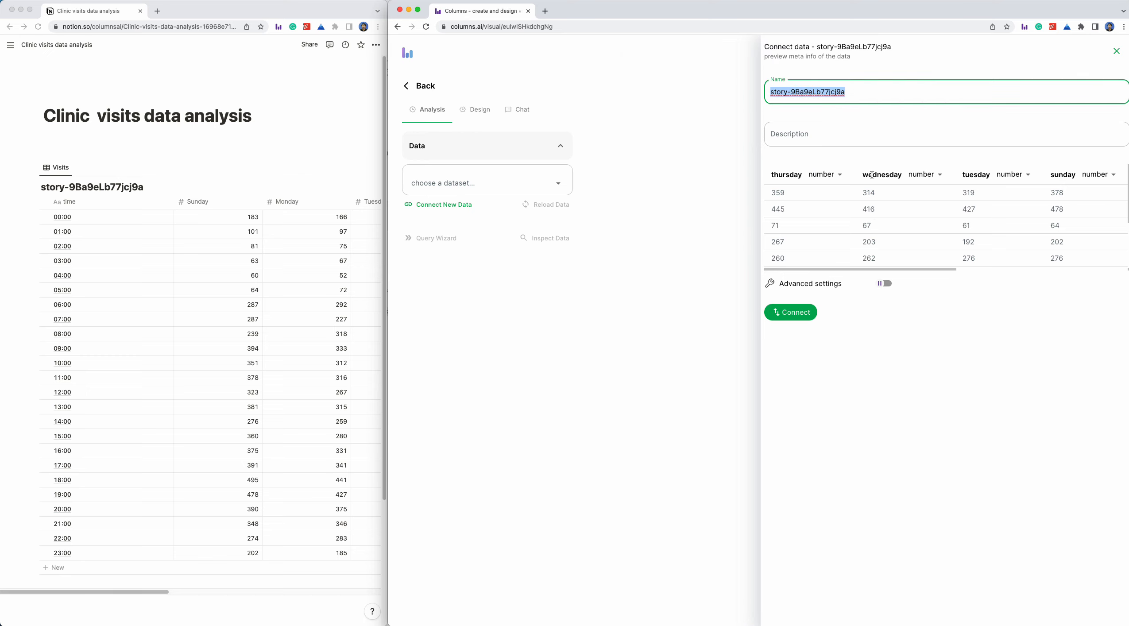
{"action": "left_click_drag", "start_coordinate": [890, 269], "coordinate": [865, 273]}
{"action": "left_click_drag", "start_coordinate": [860, 92], "coordinate": [729, 96]}
{"action": "type", "text": "clinic visits"}
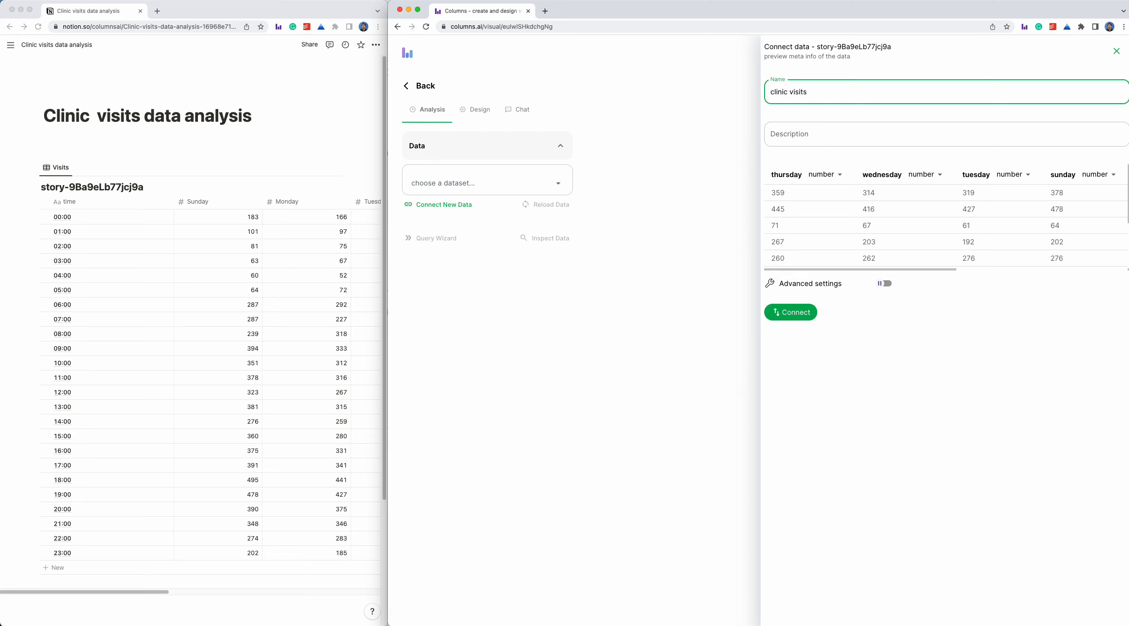
{"action": "left_click", "coordinate": [792, 316]}
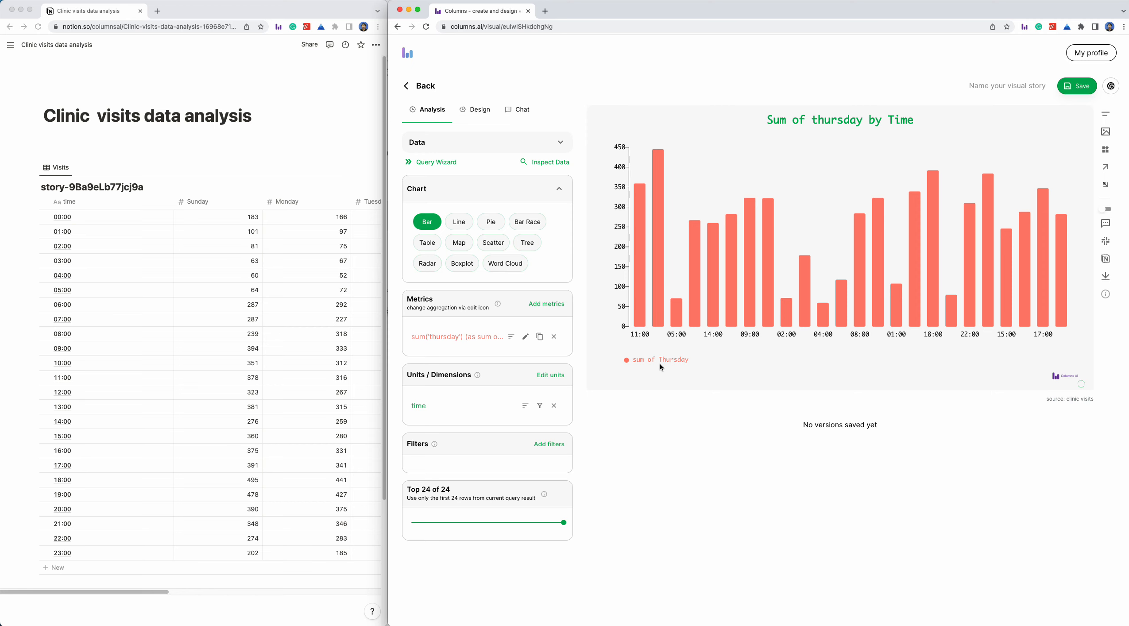
- Generate a chart with the Query Wizard by asking "From Sunday to Saturday by time"
{"action": "left_click", "coordinate": [432, 162]}
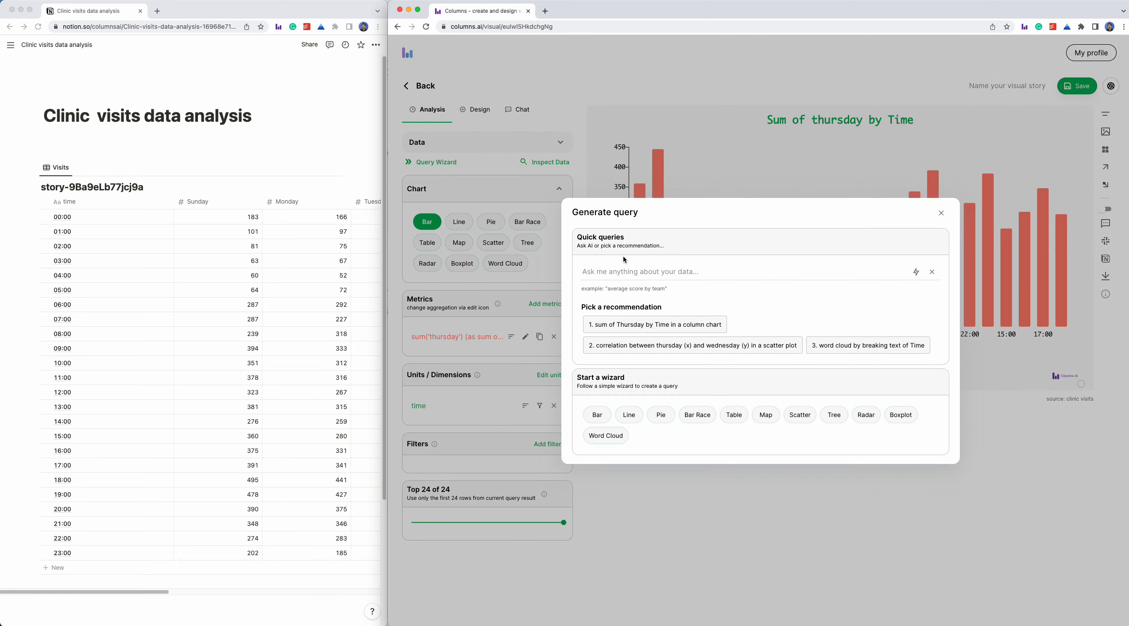
{"action": "left_click", "coordinate": [616, 275]}
{"action": "type", "text": "From Sunday to Saturday by time"}
{"action": "key", "text": "Return"}
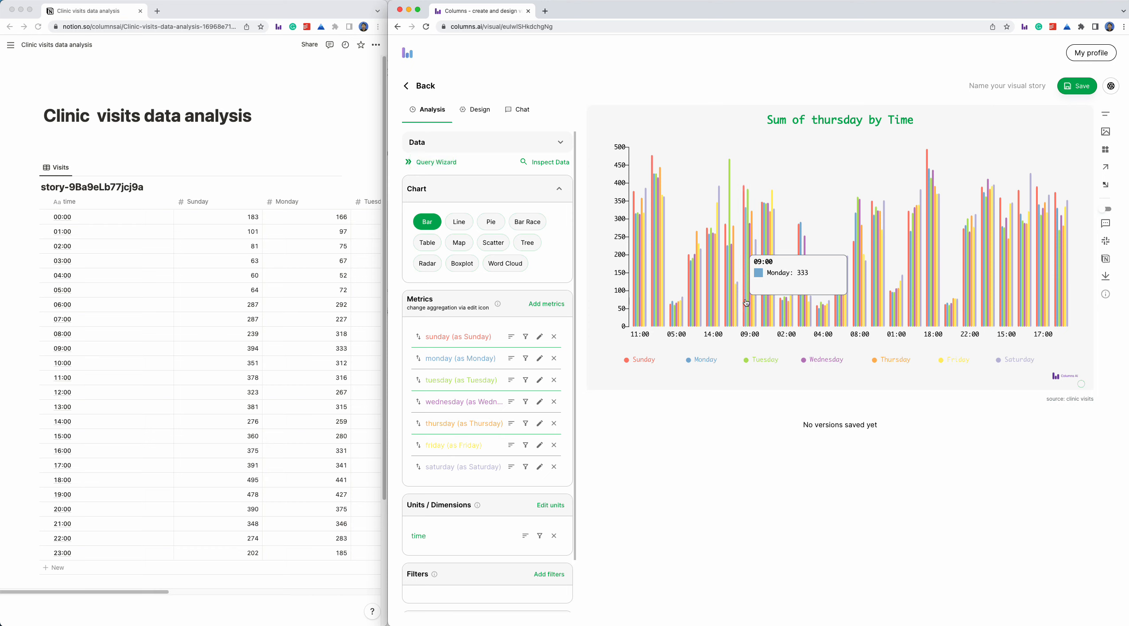
- Change the chart's multi-metric bars to Stack and close the bar settings
{"action": "left_click", "coordinate": [747, 303]}
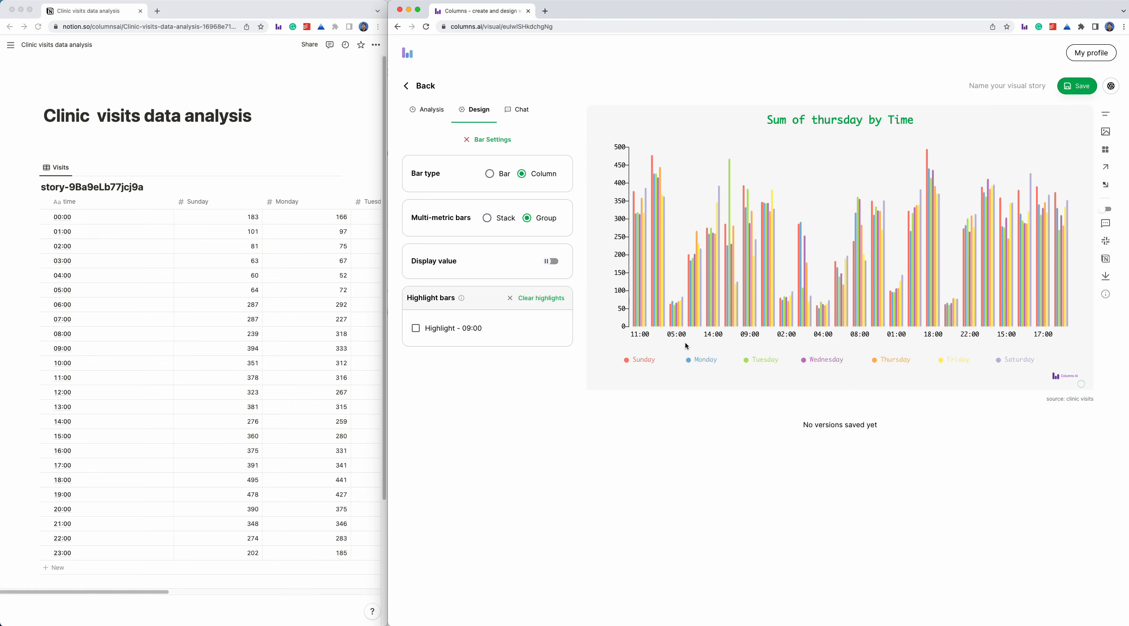
{"action": "left_click", "coordinate": [491, 219]}
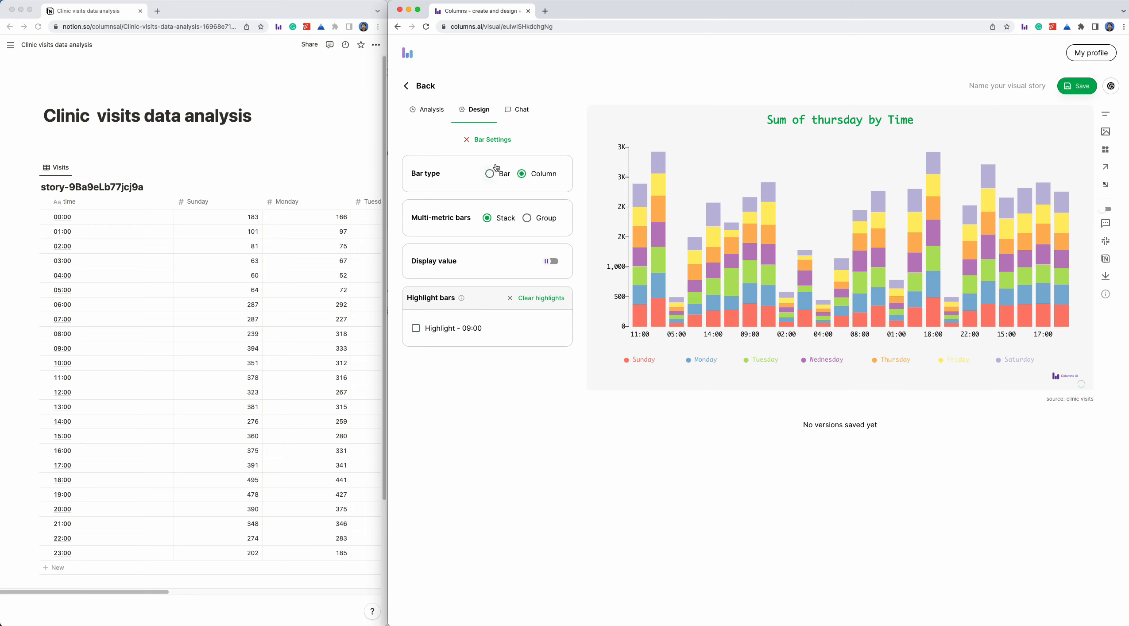
{"action": "left_click", "coordinate": [478, 140]}
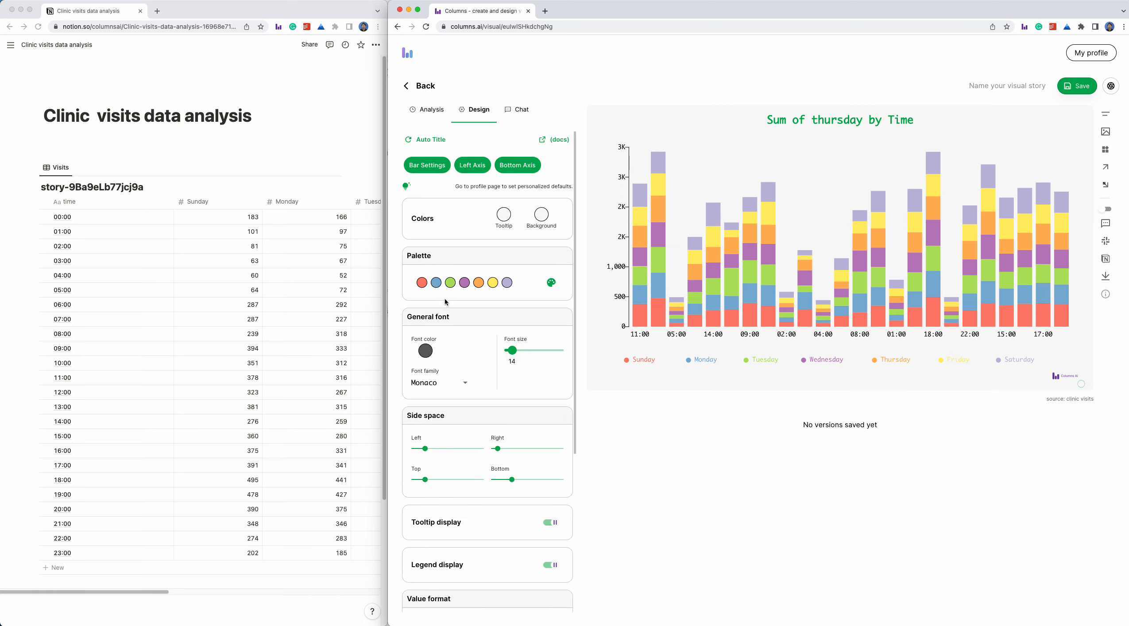
- Set the chart's value format to full and widen the left side space to make room beside the bars
{"action": "scroll", "coordinate": [446, 302], "scroll_direction": "down", "scroll_amount": 5}
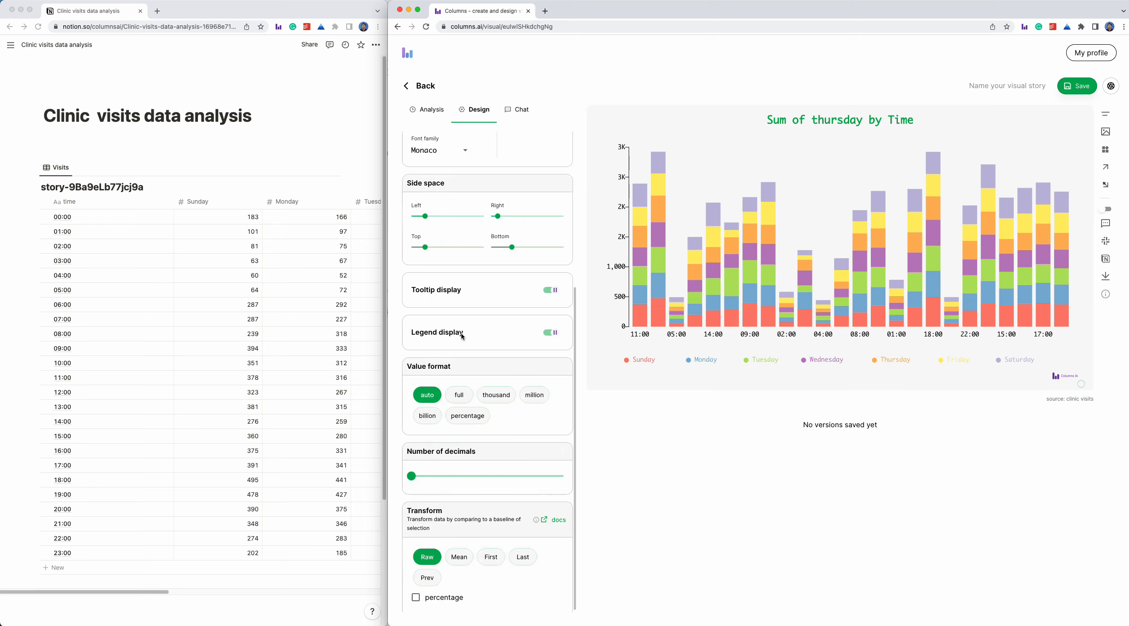
{"action": "left_click", "coordinate": [459, 393]}
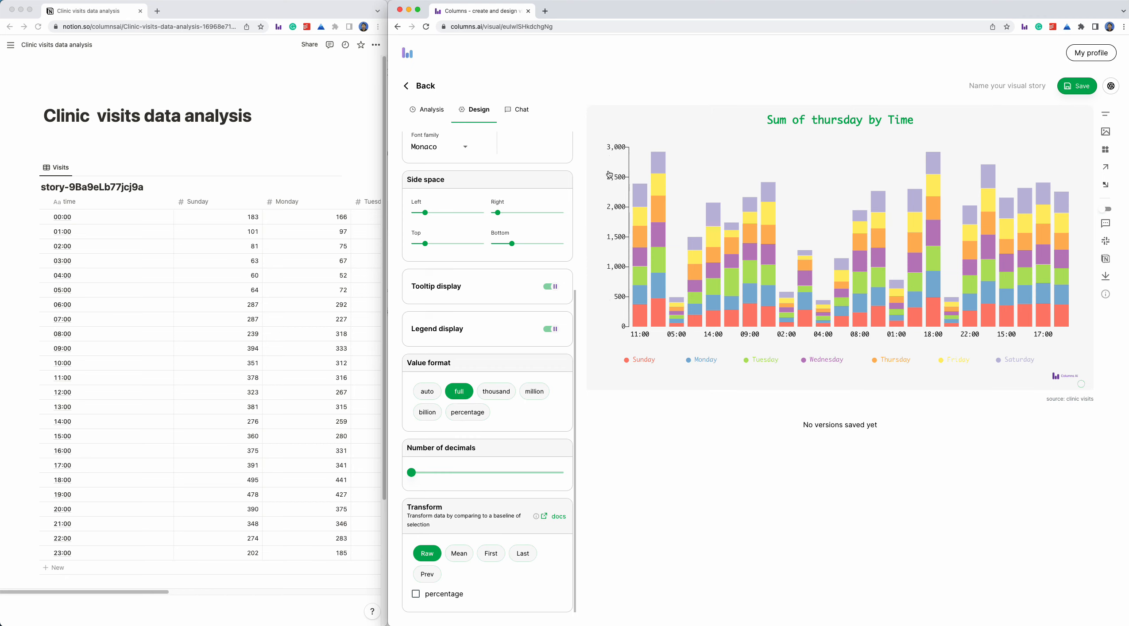
{"action": "left_click_drag", "start_coordinate": [425, 213], "coordinate": [459, 216]}
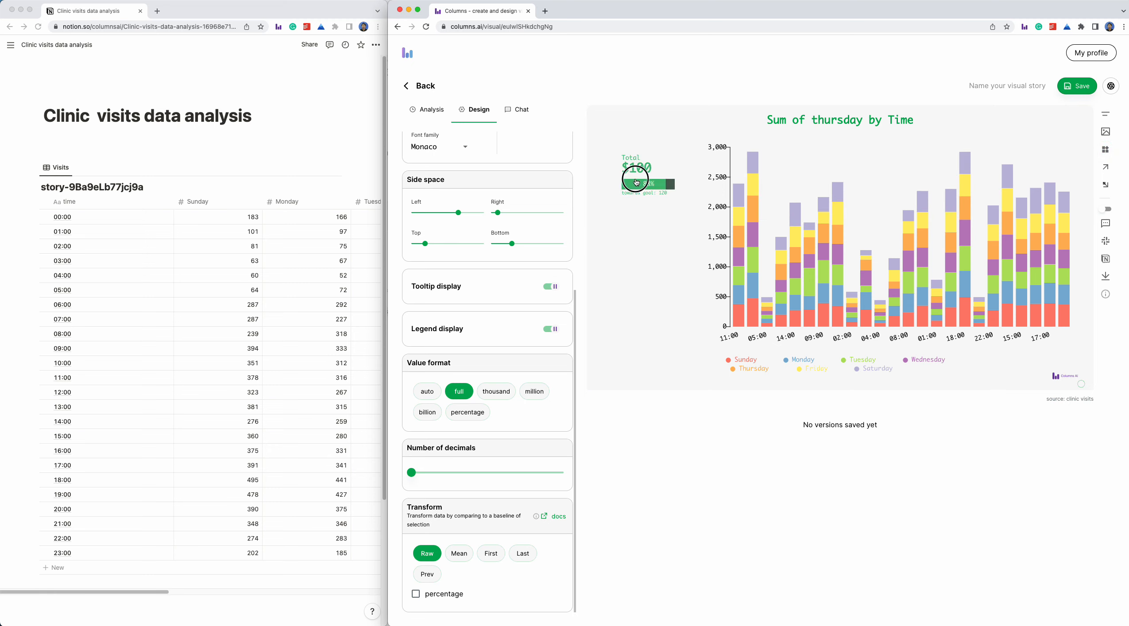
- Place a widget for each weekday in the blank space beside the bars, try Average and Percentage, and set it to Total
{"action": "left_click", "coordinate": [643, 177]}
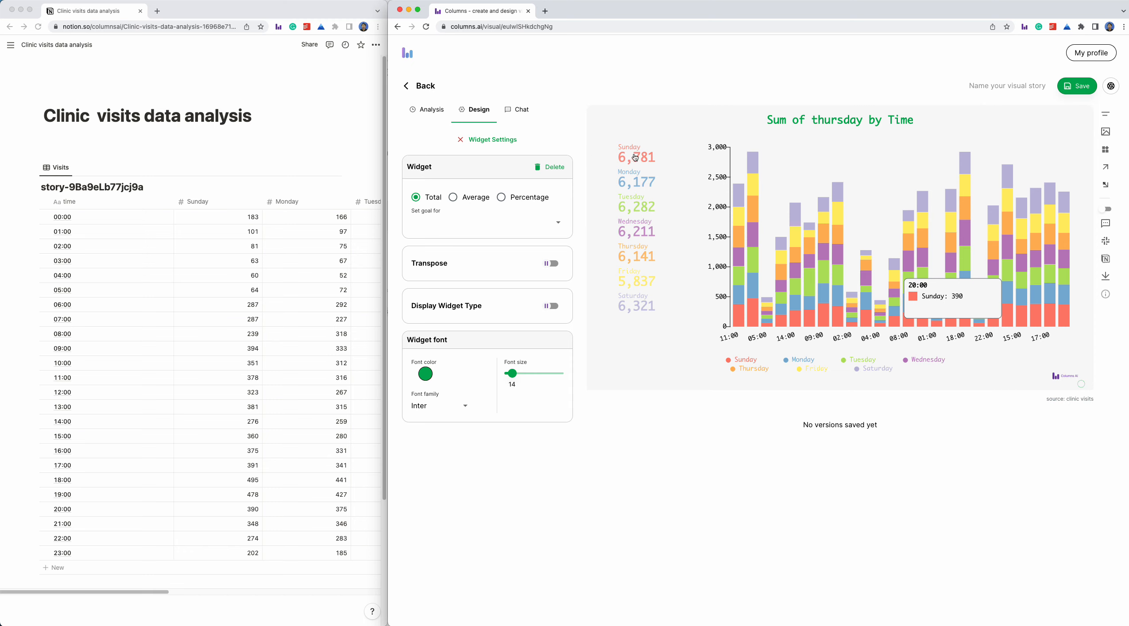
{"action": "left_click", "coordinate": [458, 202]}
{"action": "left_click", "coordinate": [418, 199]}
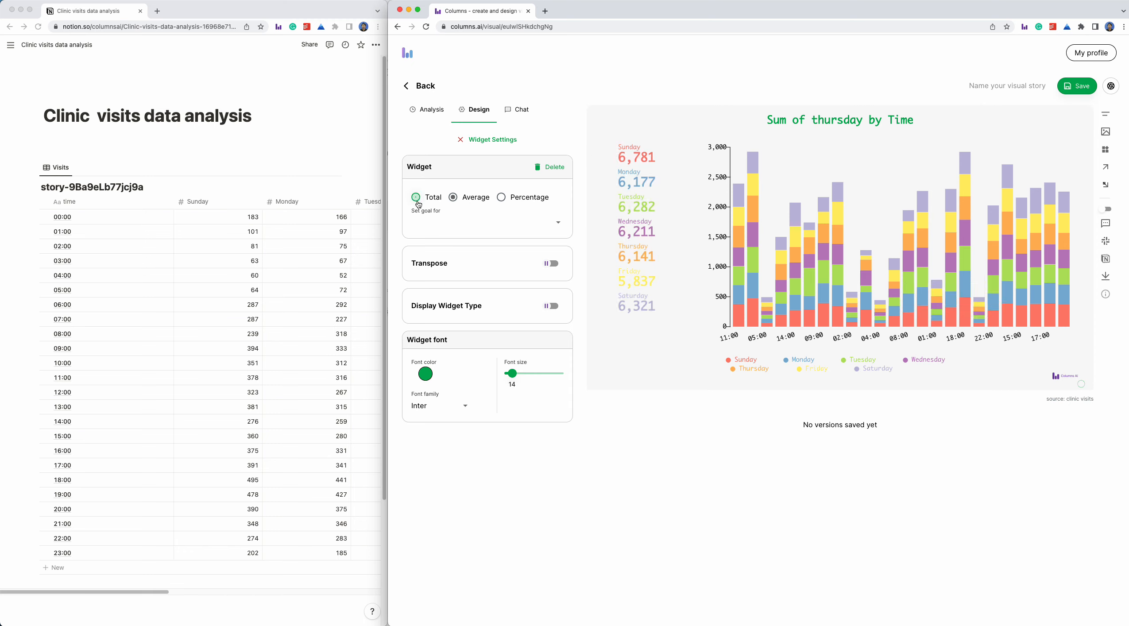
{"action": "left_click", "coordinate": [529, 199]}
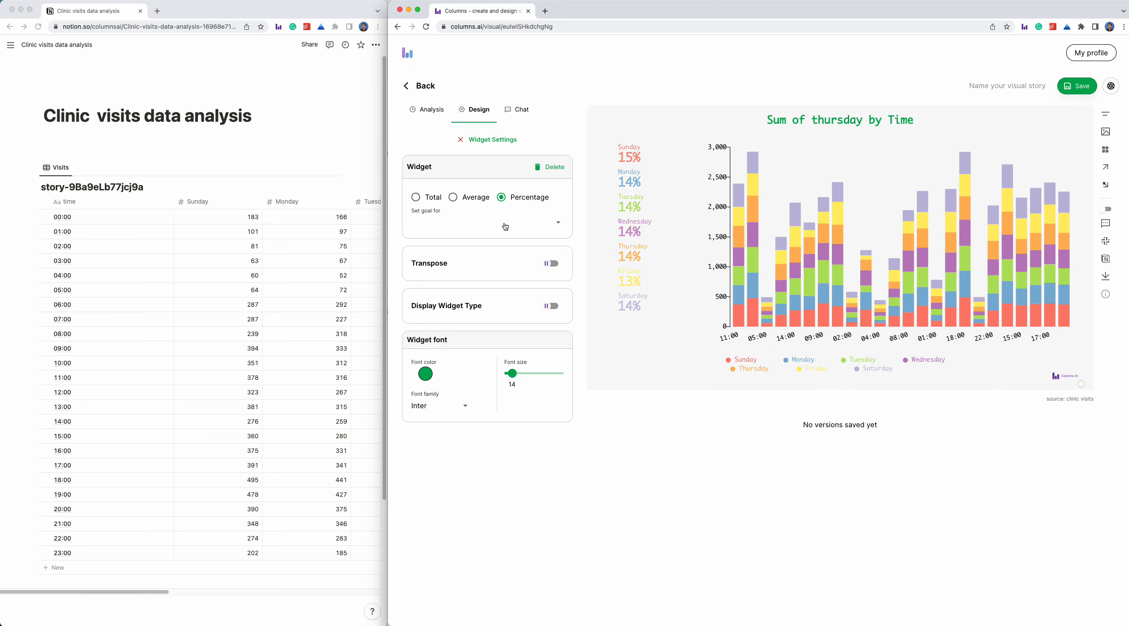
{"action": "left_click", "coordinate": [454, 198]}
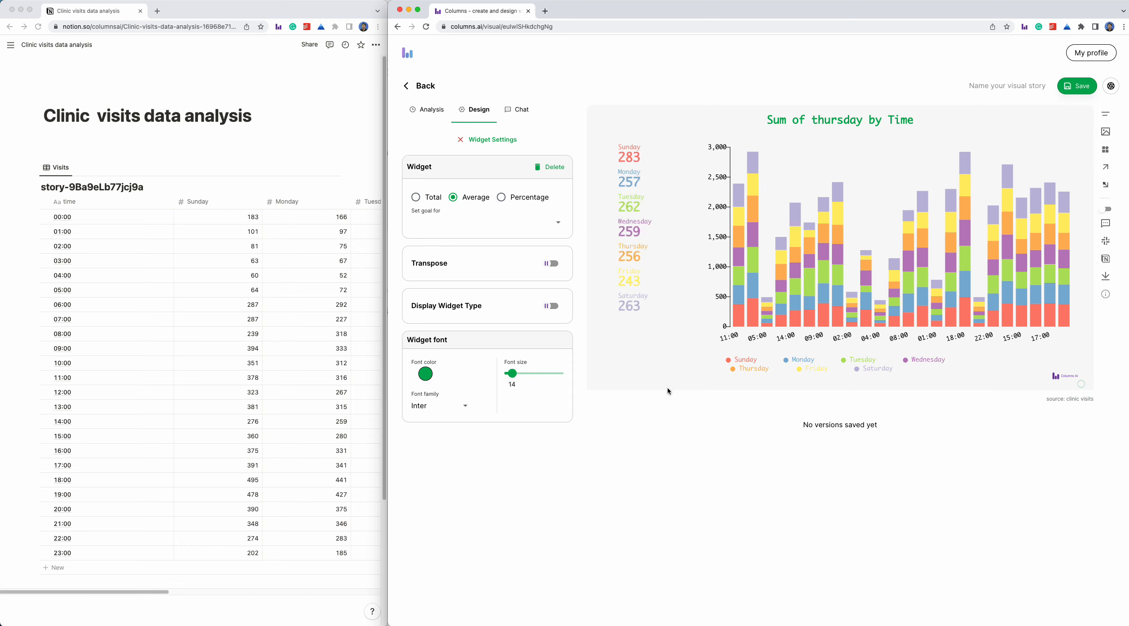
{"action": "left_click_drag", "start_coordinate": [626, 234], "coordinate": [631, 233]}
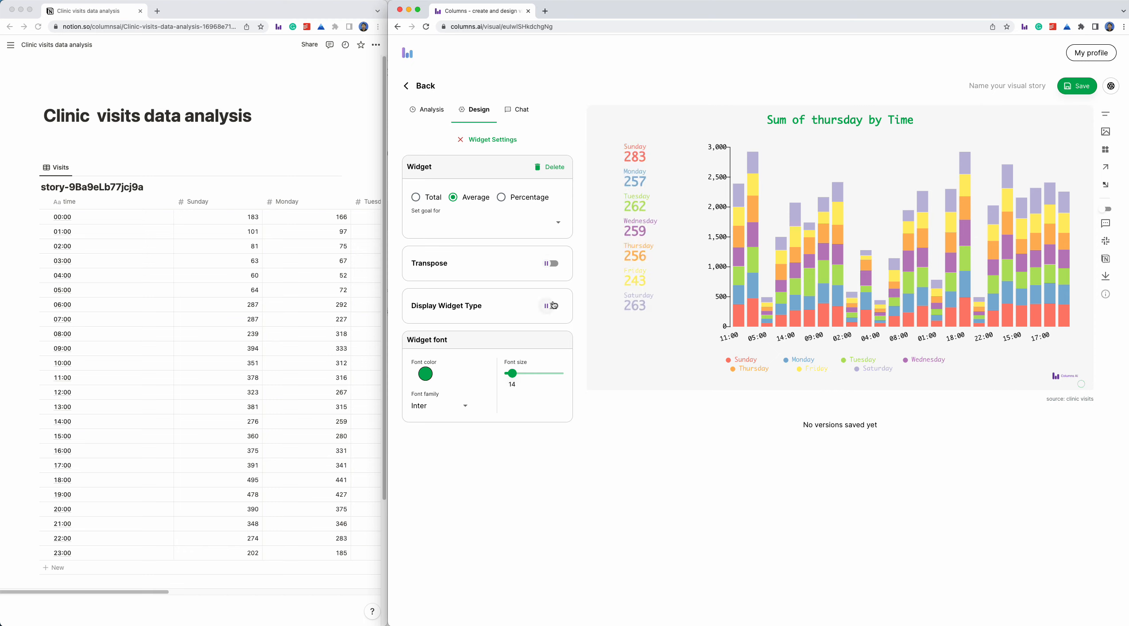
{"action": "left_click", "coordinate": [418, 197]}
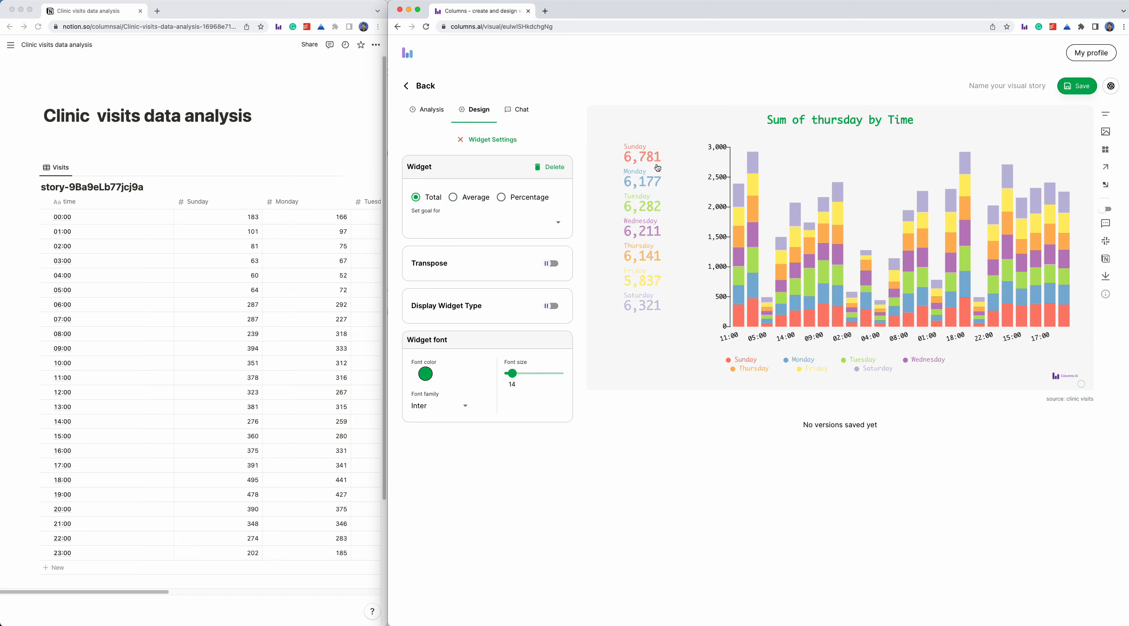
- Send the chart to the Notion page and go to the embedded story below the visits table
{"action": "mouse_move", "coordinate": [910, 294]}
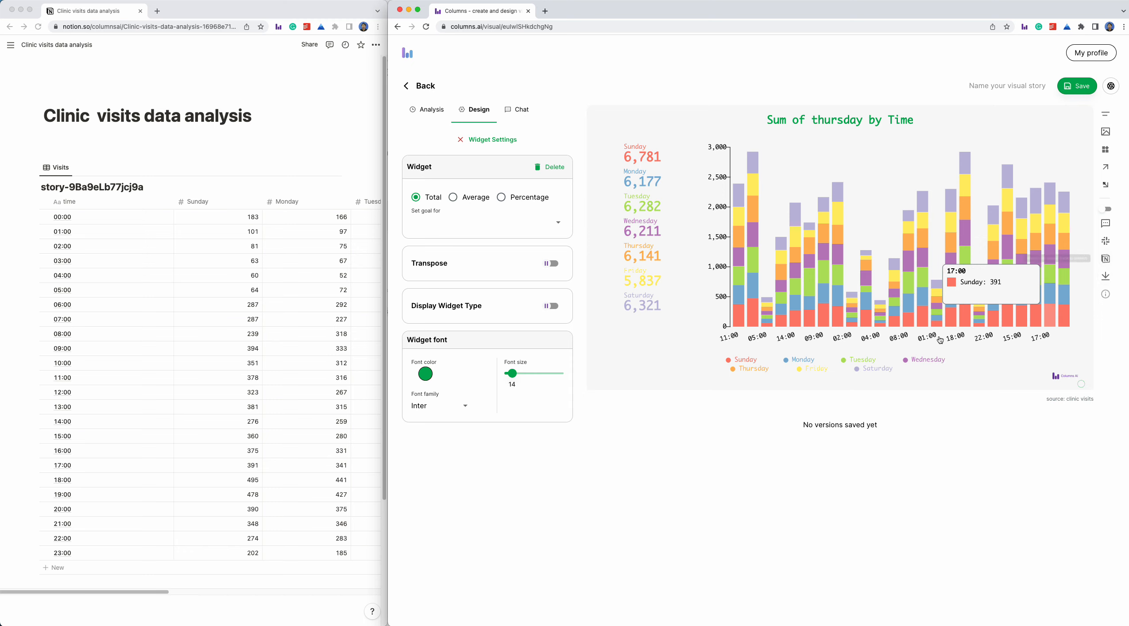
{"action": "left_click", "coordinate": [1107, 261]}
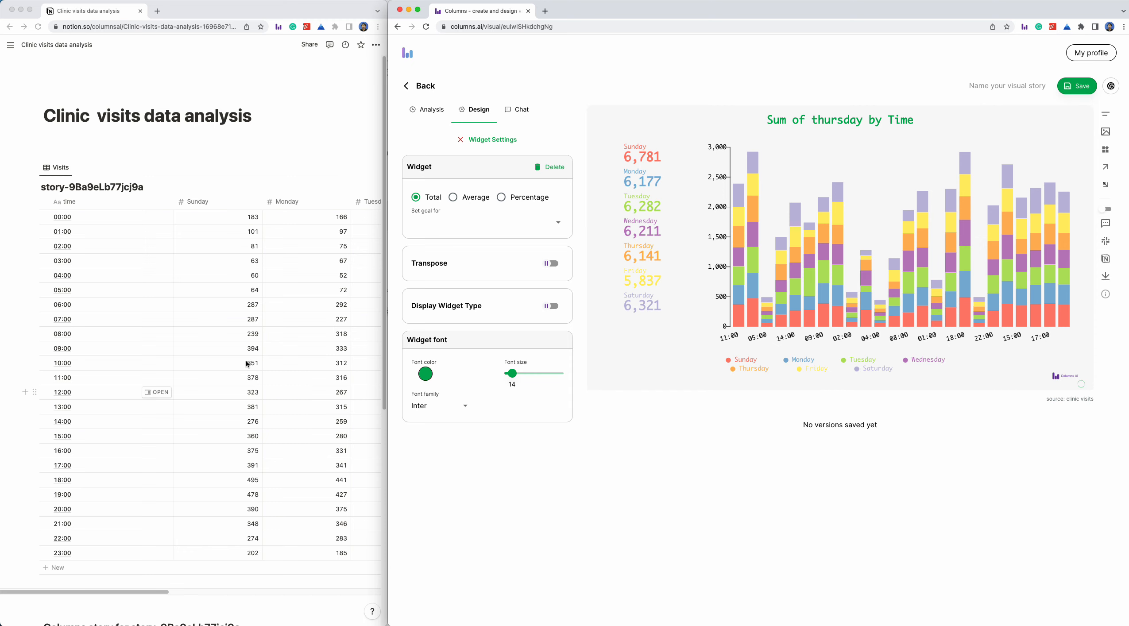
{"action": "left_click", "coordinate": [196, 76]}
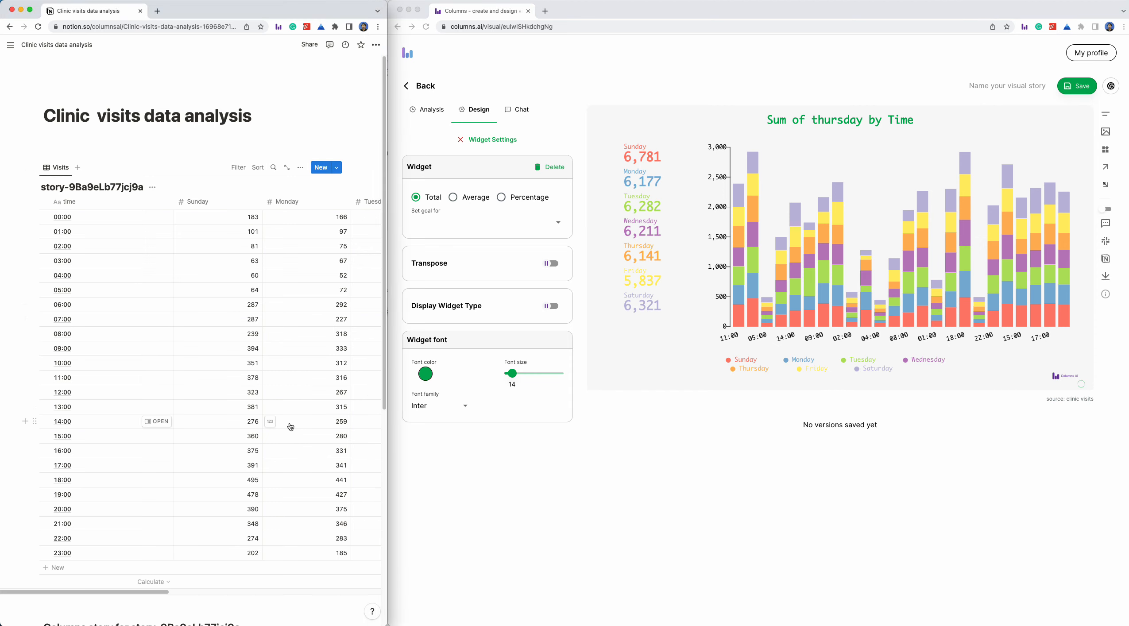
{"action": "scroll", "coordinate": [289, 425], "scroll_direction": "down", "scroll_amount": 3}
{"action": "scroll", "coordinate": [290, 426], "scroll_direction": "down", "scroll_amount": 10}
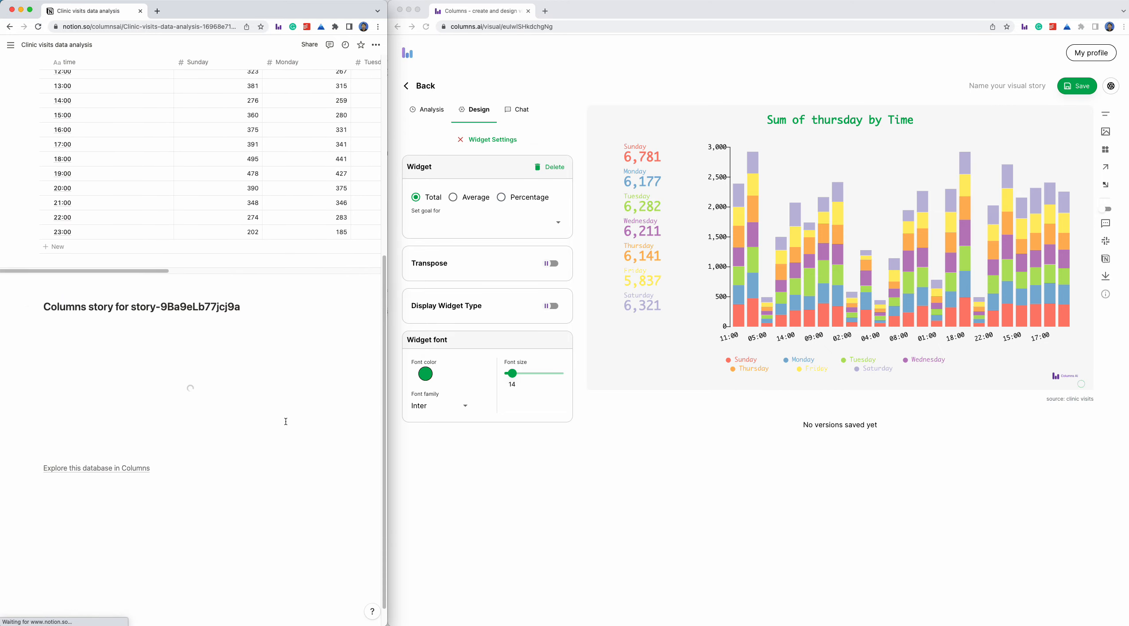
- Enlarge the embedded chart in Notion to the full content width and tall enough to include its legend, then return to Columns
{"action": "mouse_move", "coordinate": [128, 351]}
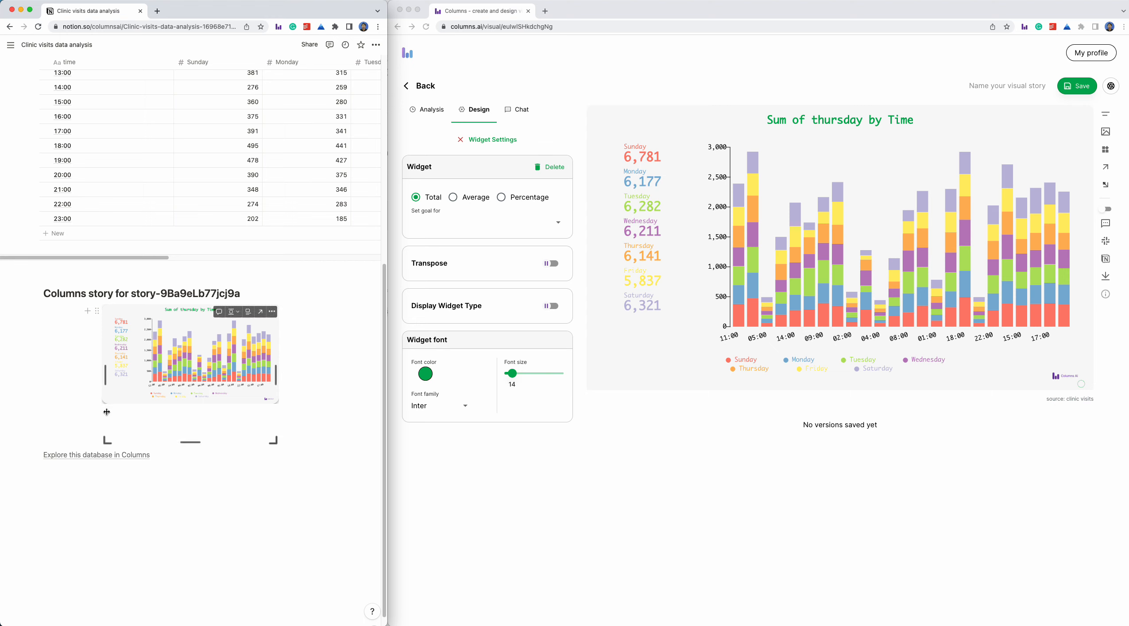
{"action": "left_click_drag", "start_coordinate": [107, 443], "coordinate": [45, 436]}
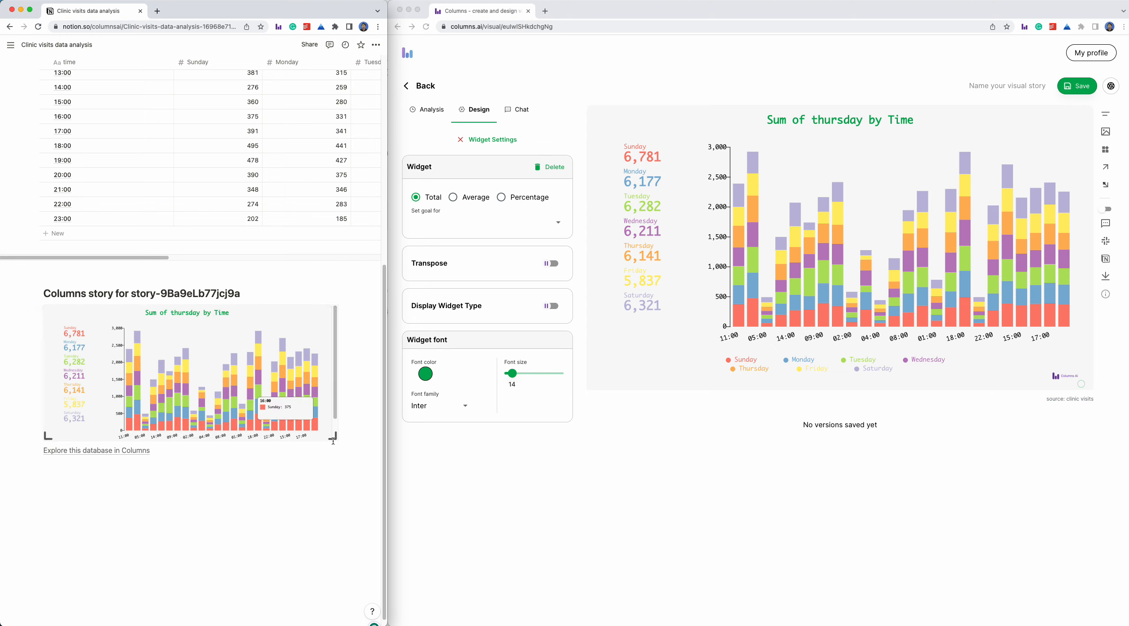
{"action": "left_click_drag", "start_coordinate": [337, 441], "coordinate": [327, 480]}
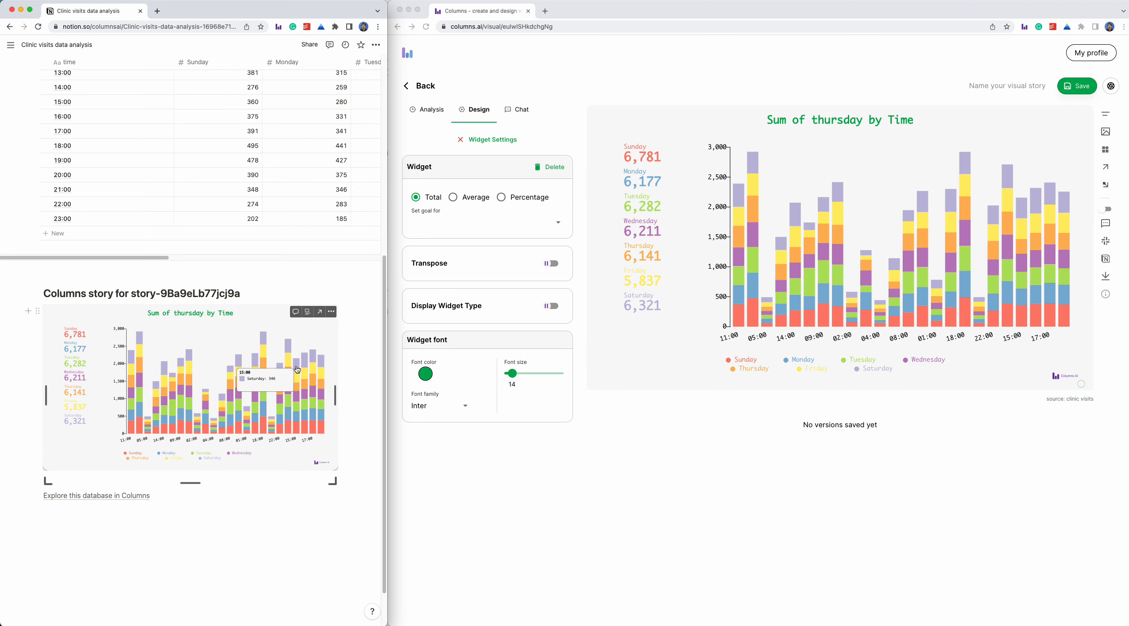
{"action": "left_click", "coordinate": [739, 461]}
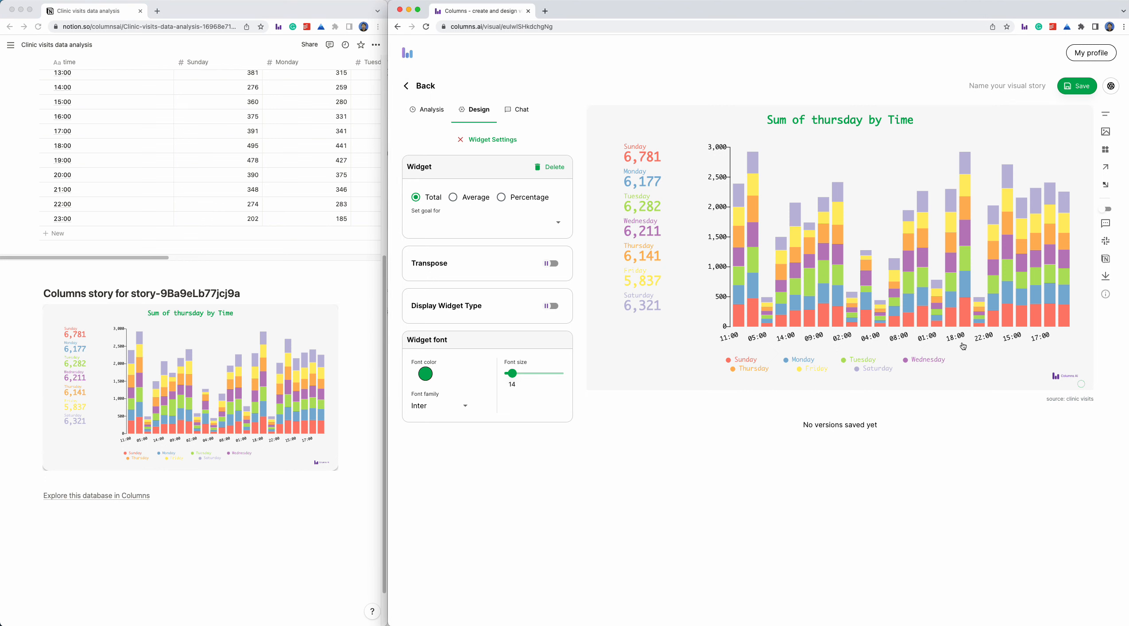
- View the chart's image and CSV export options and close them without downloading
{"action": "left_click", "coordinate": [1106, 276]}
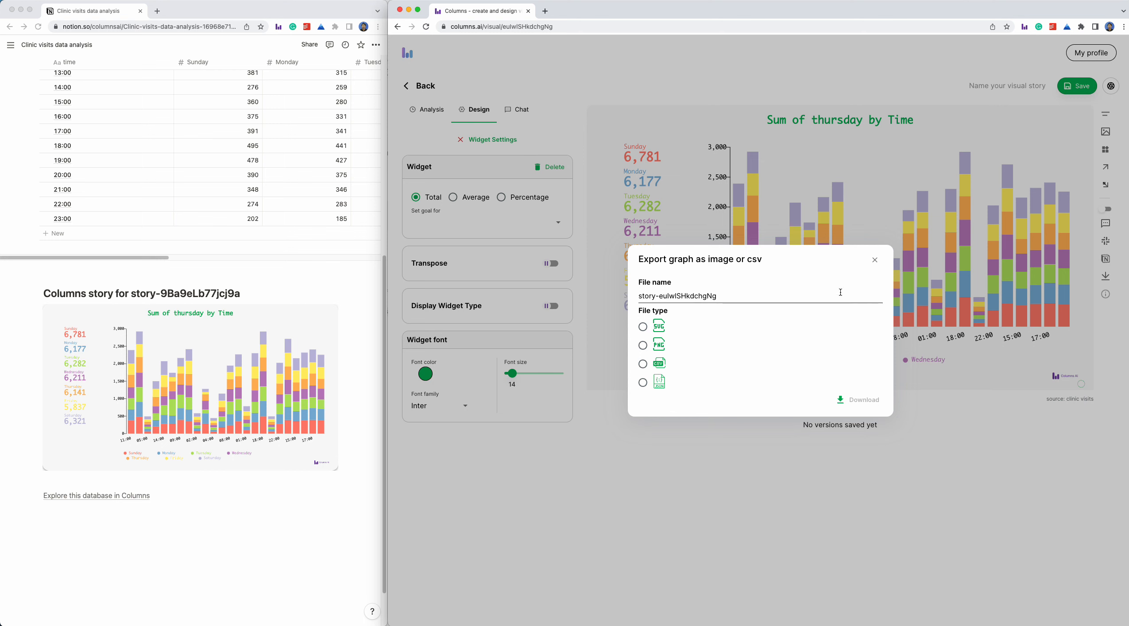
{"action": "left_click", "coordinate": [874, 260]}
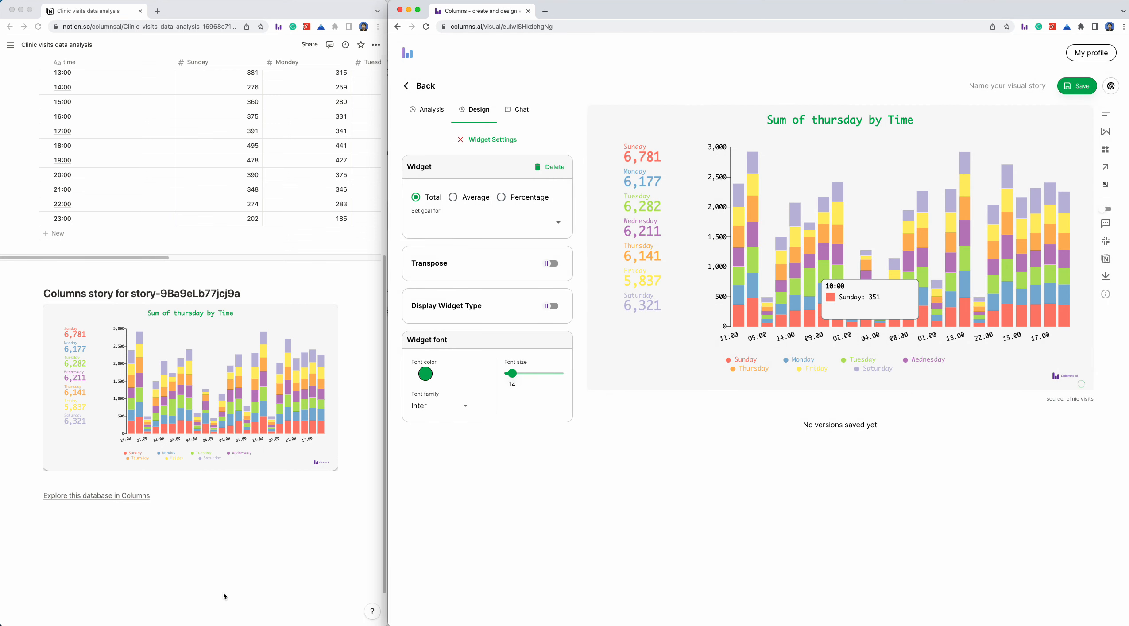
- Switch to Notion and look over the clinic visits table, from its title down to the embedded story and back
{"action": "left_click", "coordinate": [180, 563]}
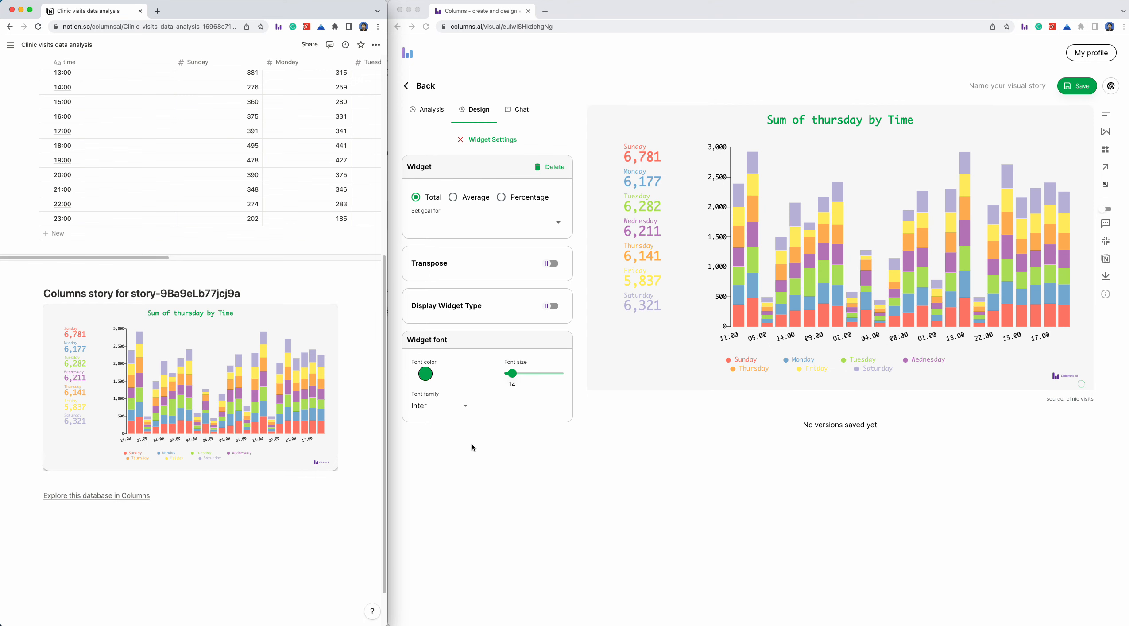
{"action": "scroll", "coordinate": [232, 303], "scroll_direction": "up", "scroll_amount": 10}
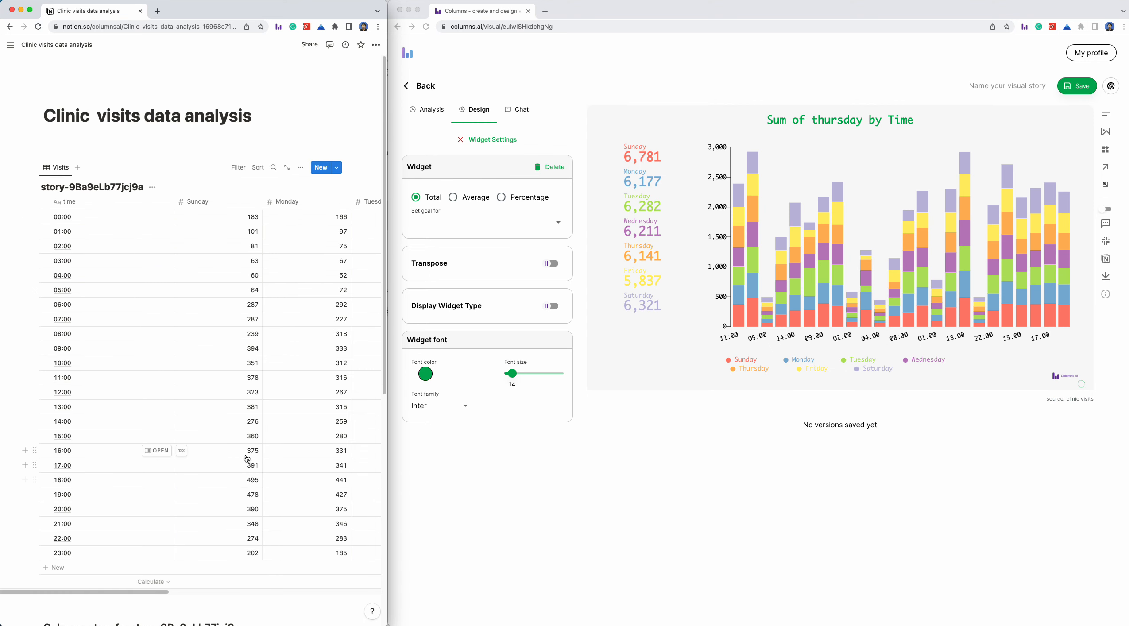
{"action": "scroll", "coordinate": [247, 458], "scroll_direction": "down", "scroll_amount": 1}
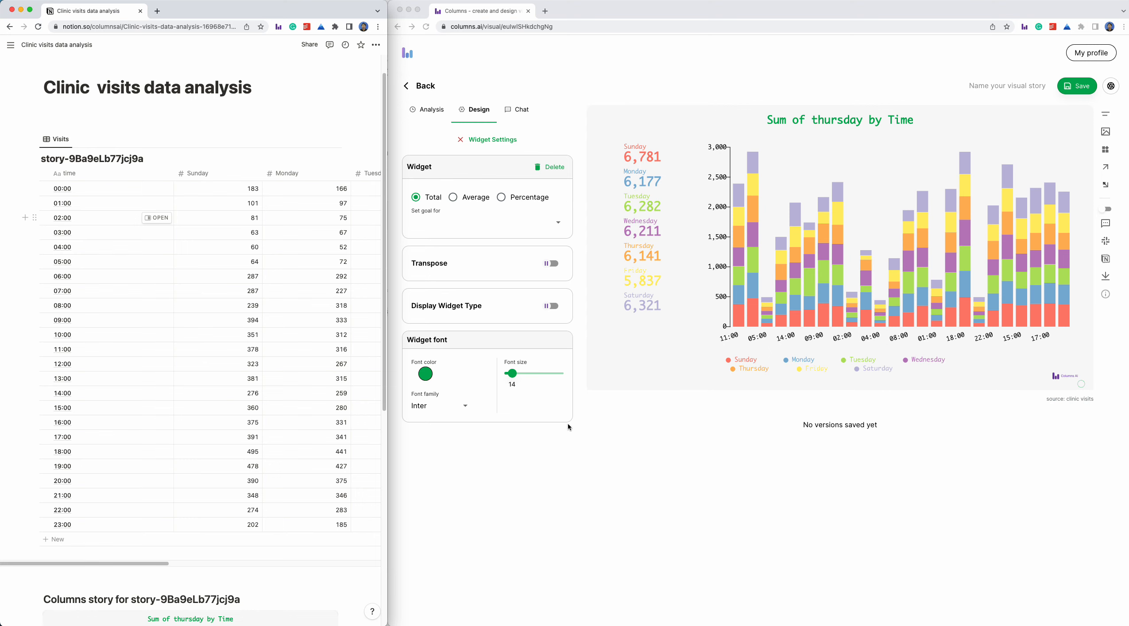
{"action": "scroll", "coordinate": [212, 384], "scroll_direction": "down", "scroll_amount": 6}
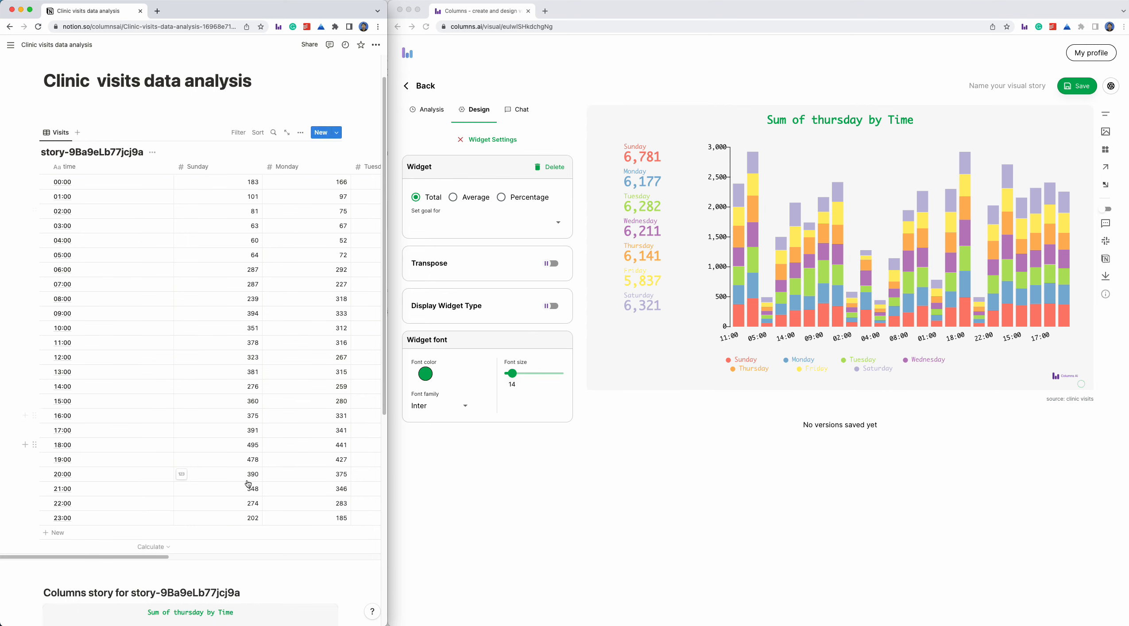
{"action": "scroll", "coordinate": [211, 385], "scroll_direction": "up", "scroll_amount": 7}
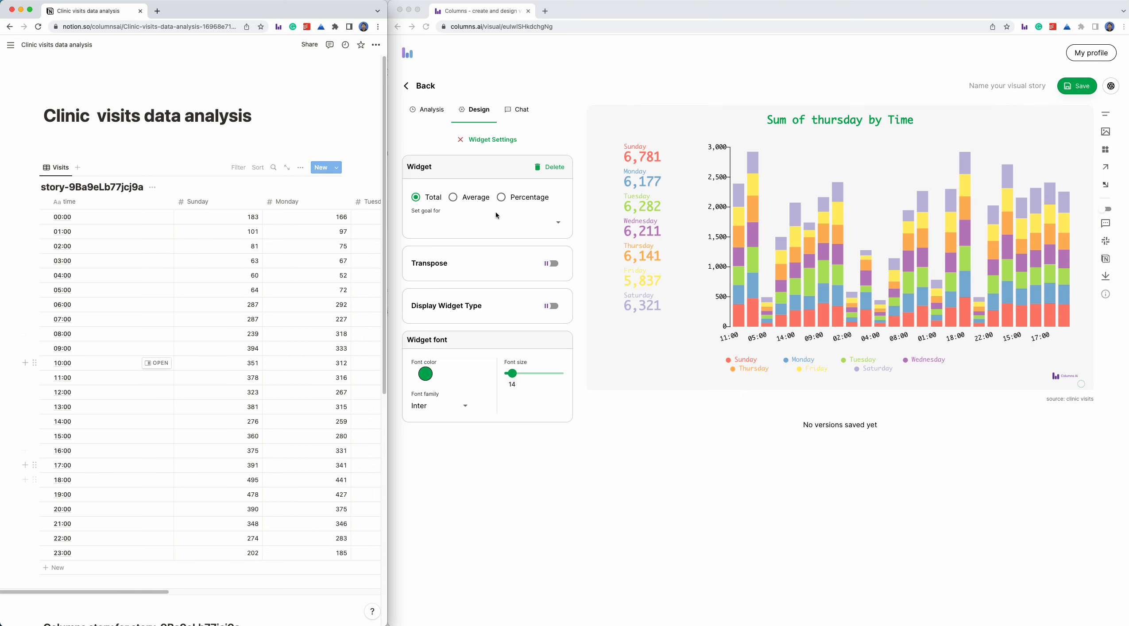
- In Columns, leave the widget settings and expand the dataset options, including data reload, and view the embedded chart in Notion
{"action": "left_click", "coordinate": [496, 140]}
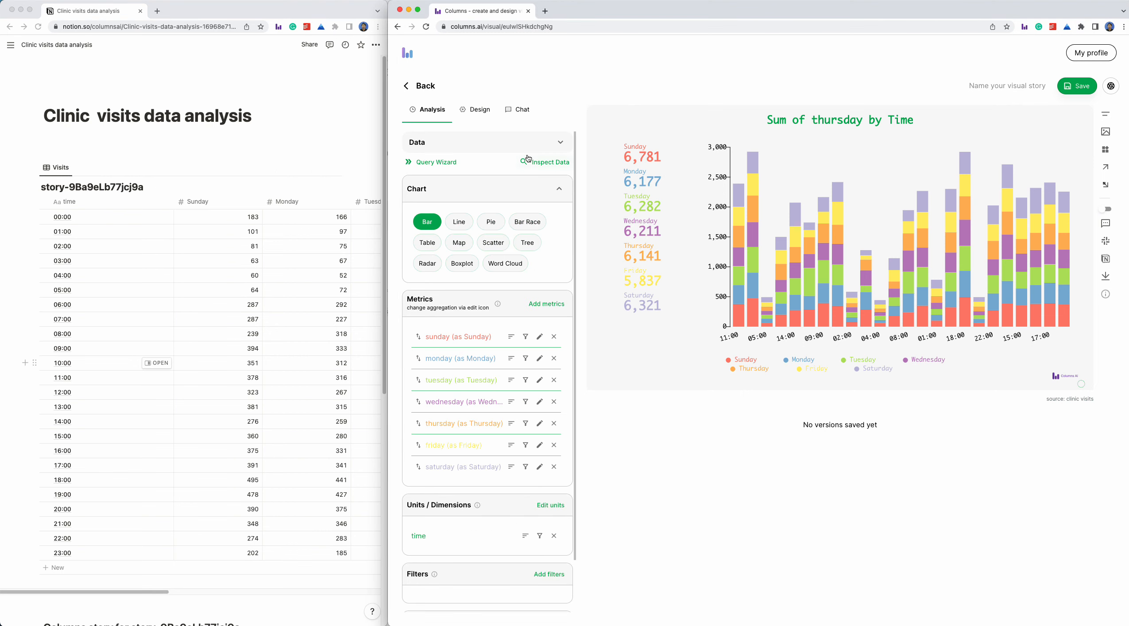
{"action": "left_click", "coordinate": [535, 146]}
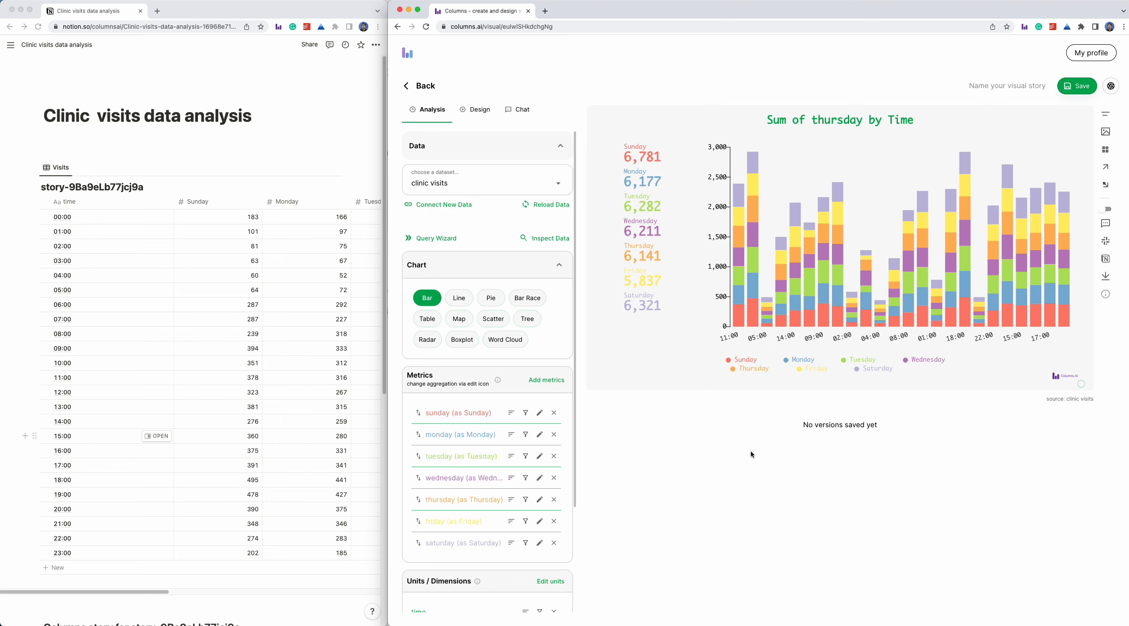
{"action": "scroll", "coordinate": [305, 453], "scroll_direction": "down", "scroll_amount": 5}
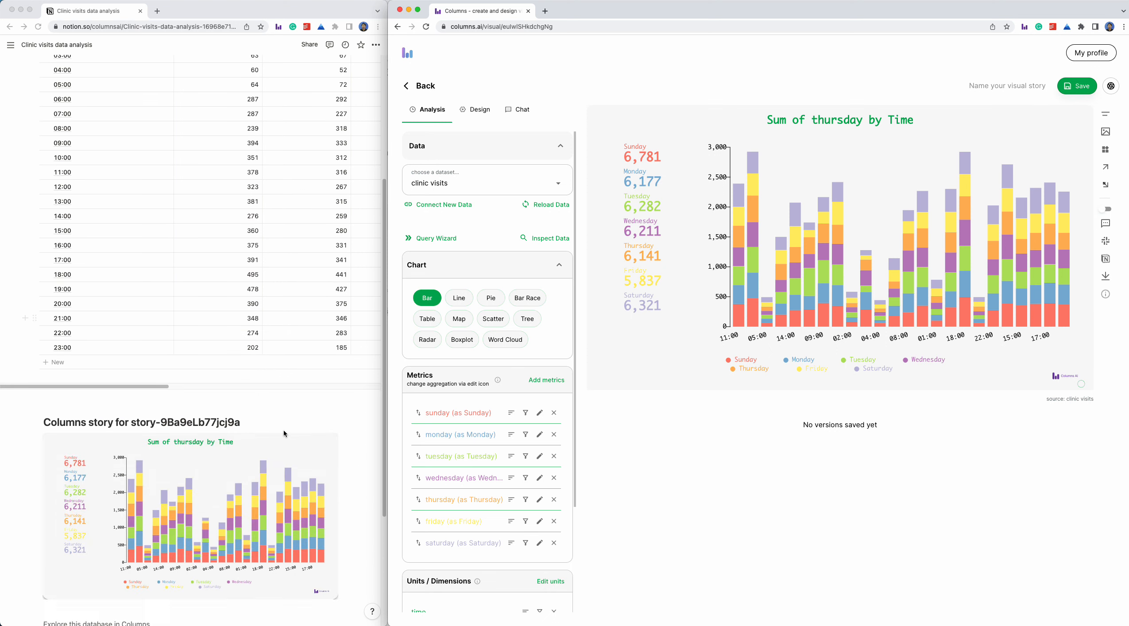
{"action": "scroll", "coordinate": [284, 434], "scroll_direction": "down", "scroll_amount": 4}
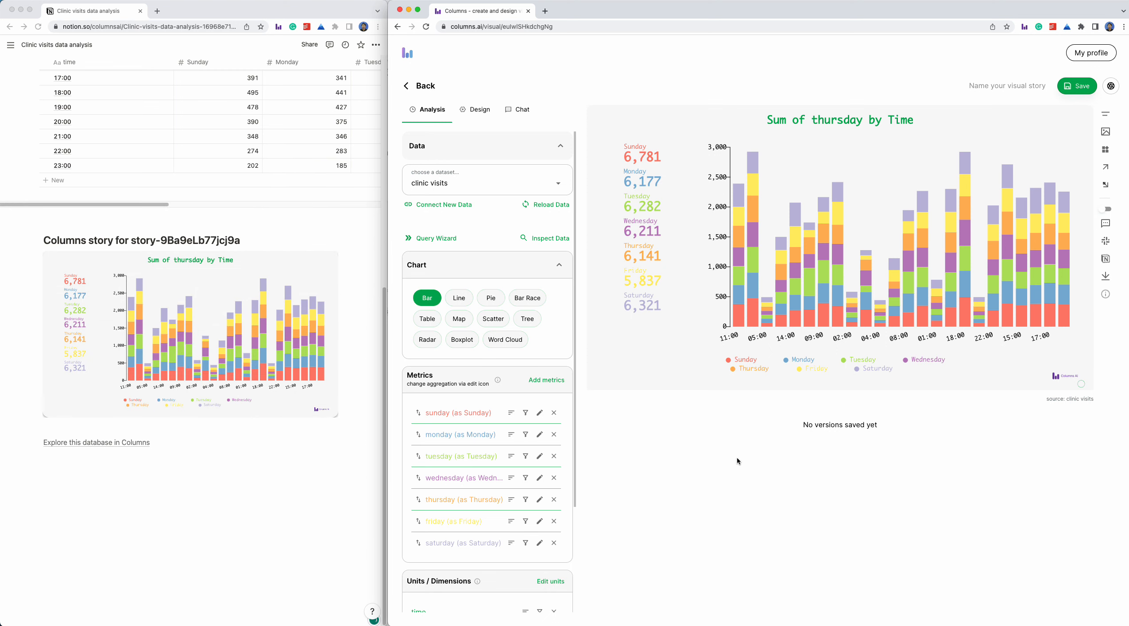